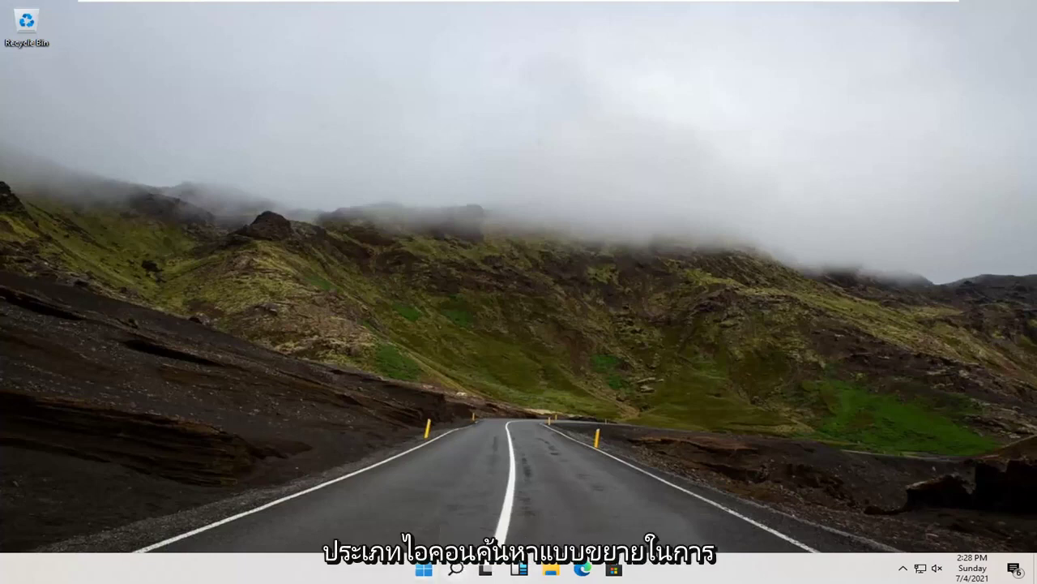
Search 'system restore' and open the 'Create a restore point' System Protection settings.
left_click(452, 572)
type("system restore")
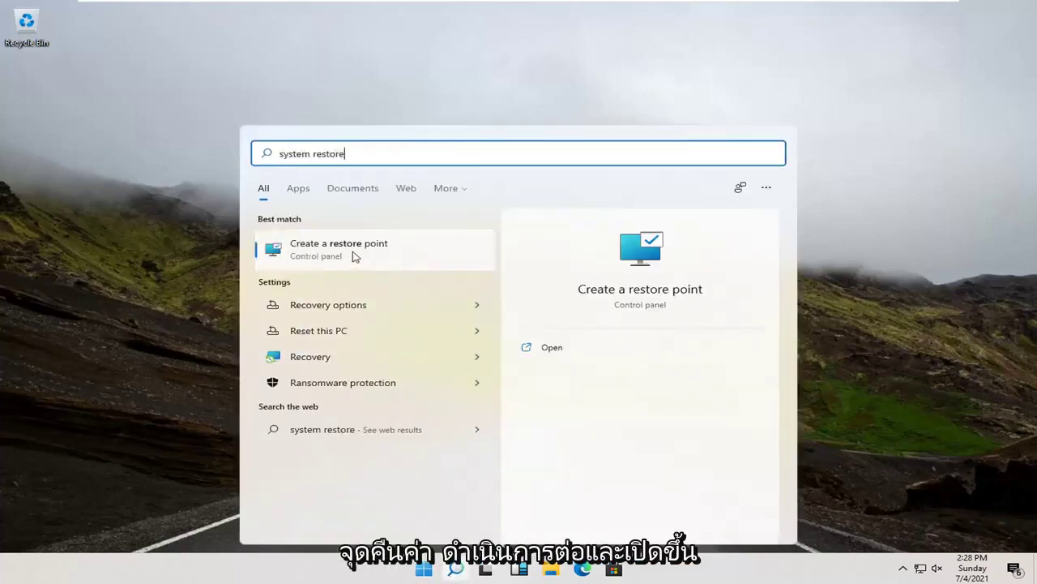
left_click(354, 255)
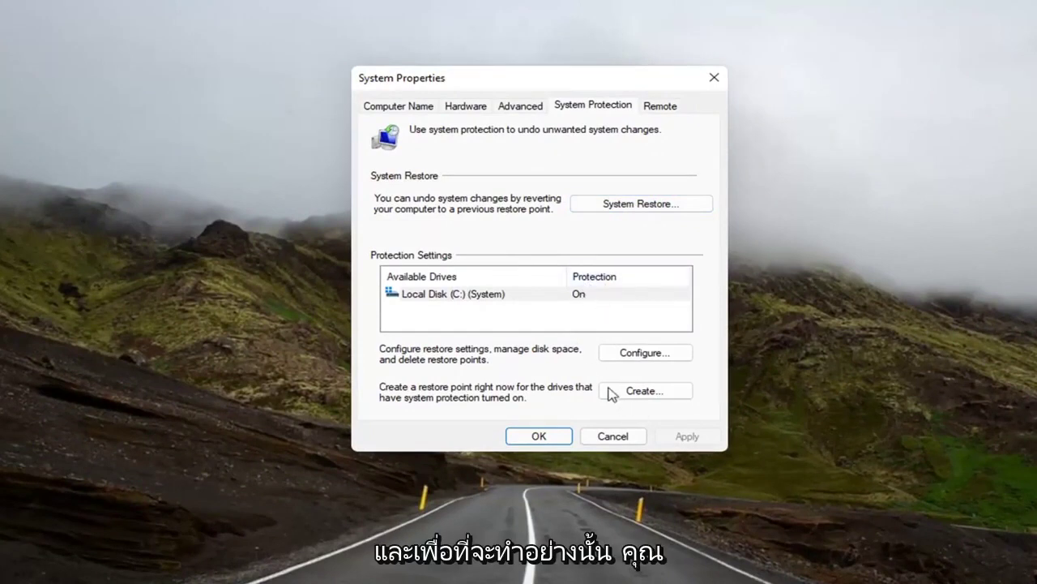
Verify protection stays On for Local Disk (C:) without creating a restore point, then launch System Restore.
left_click(631, 397)
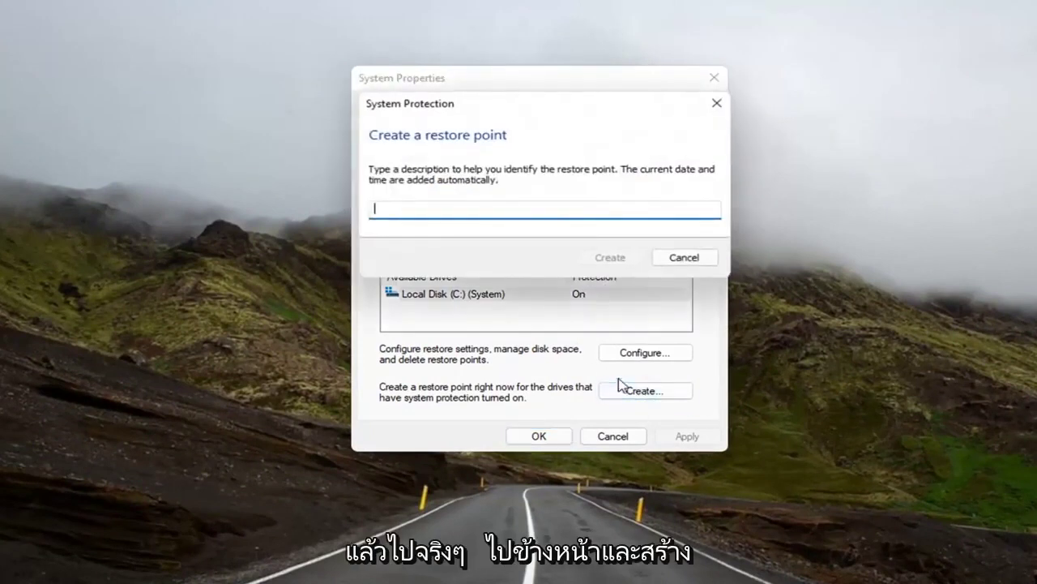
left_click(715, 103)
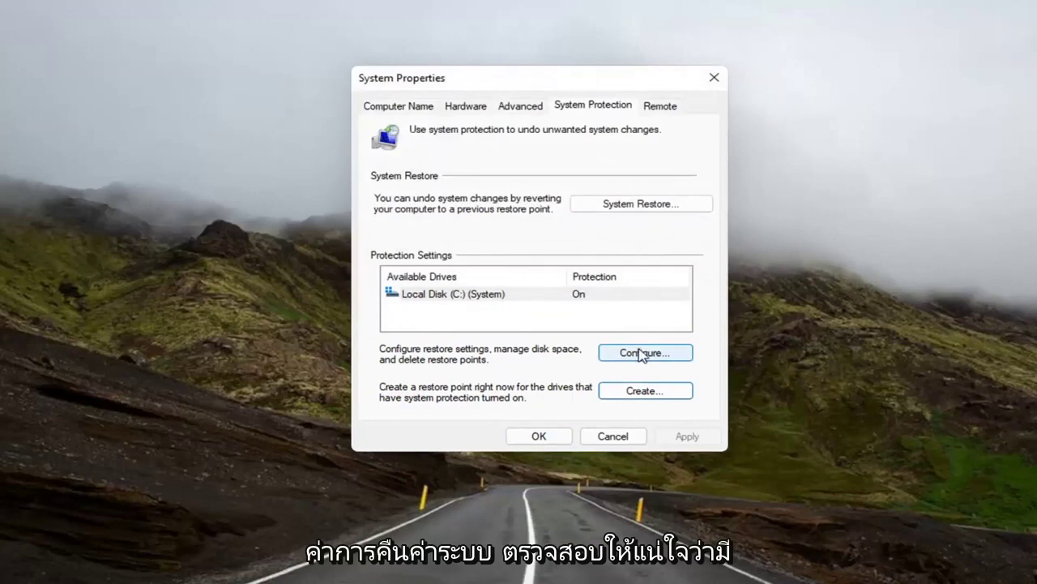
left_click(627, 353)
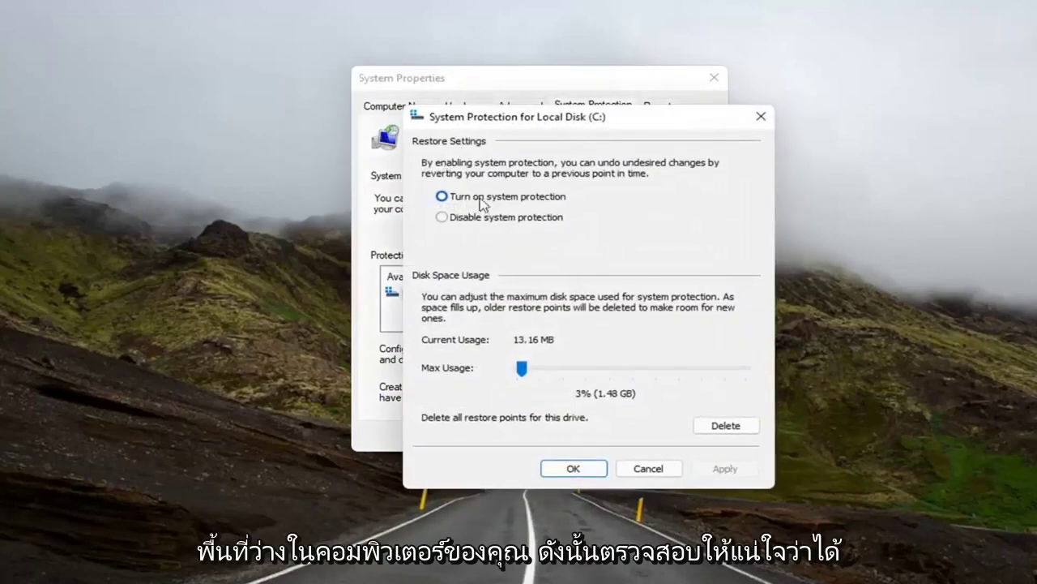
left_click(584, 470)
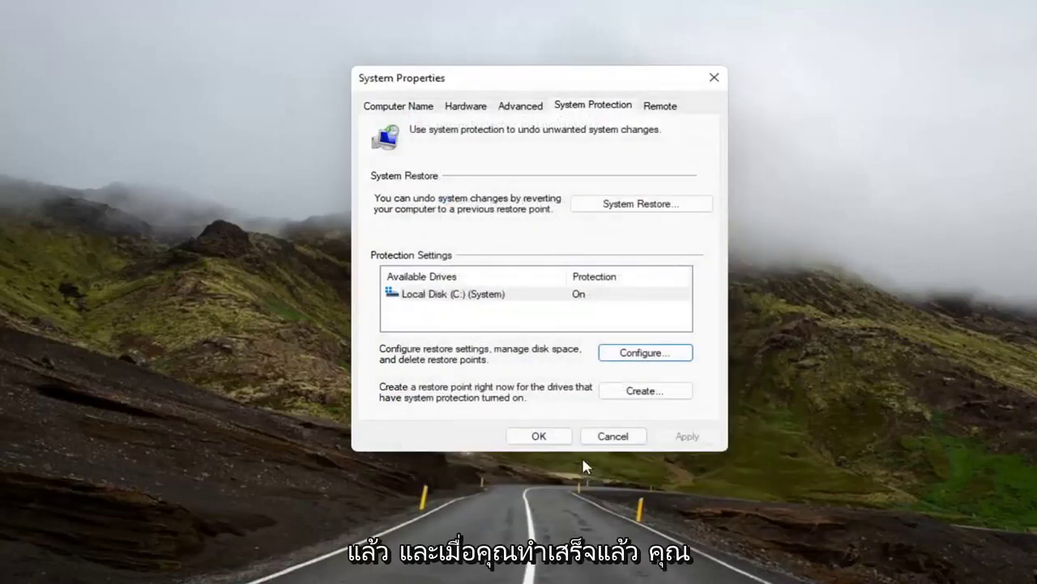
left_click(635, 392)
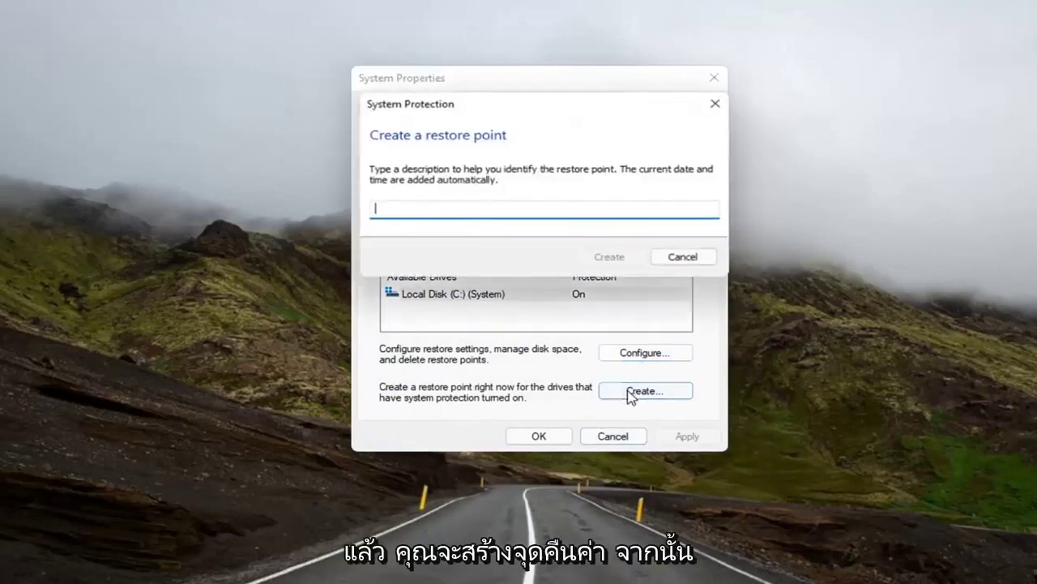
left_click(714, 103)
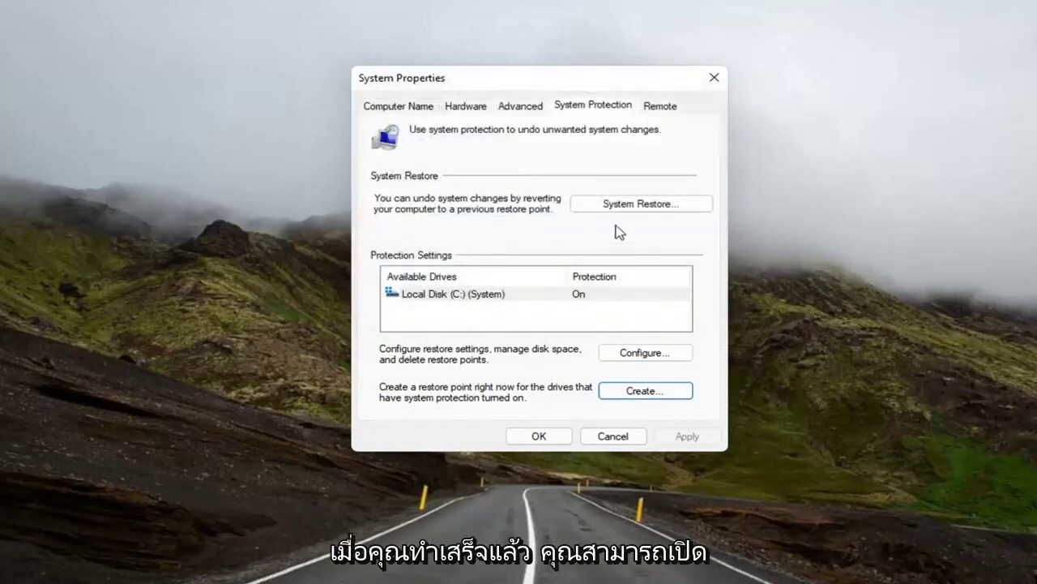
left_click(637, 203)
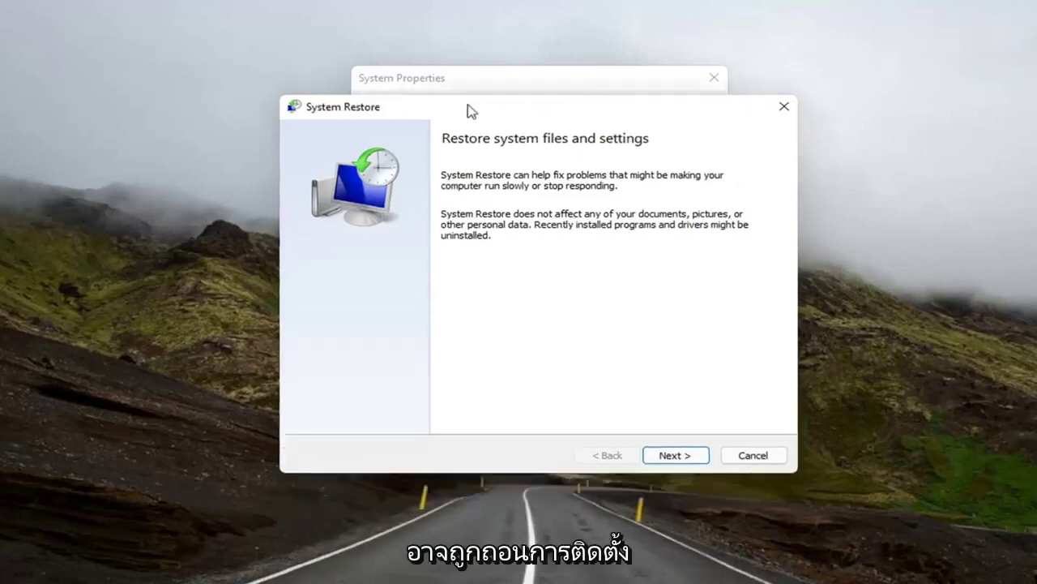
Select the 7/4/2021 2:18:29 PM restore point '7.4.21 Before Updates' from the list.
left_click(687, 434)
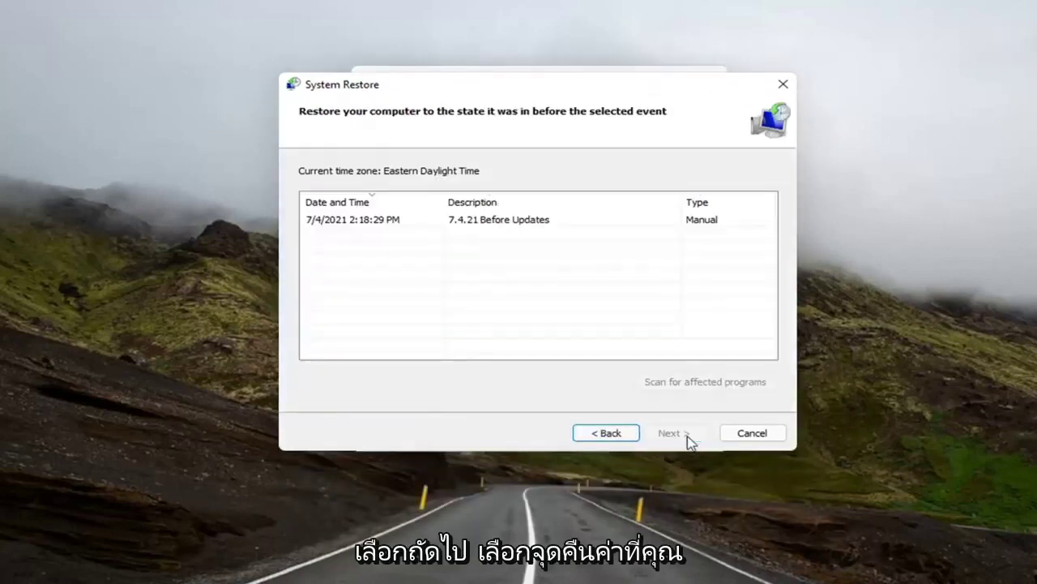
left_click(340, 220)
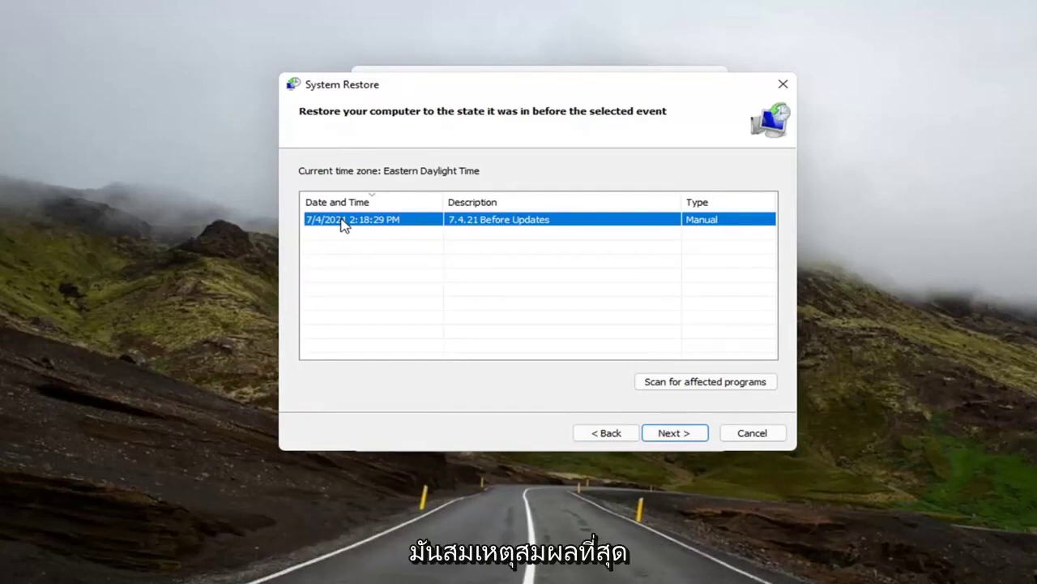
Confirm the '7.4.21 Before Updates' restore point and finish the wizard to begin restoring.
left_click(670, 433)
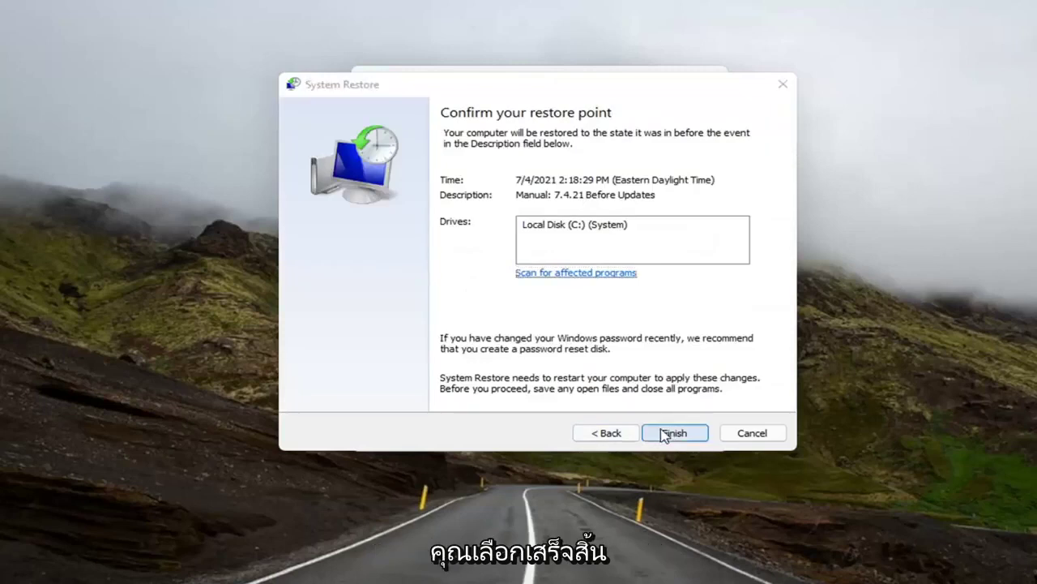
left_click(664, 435)
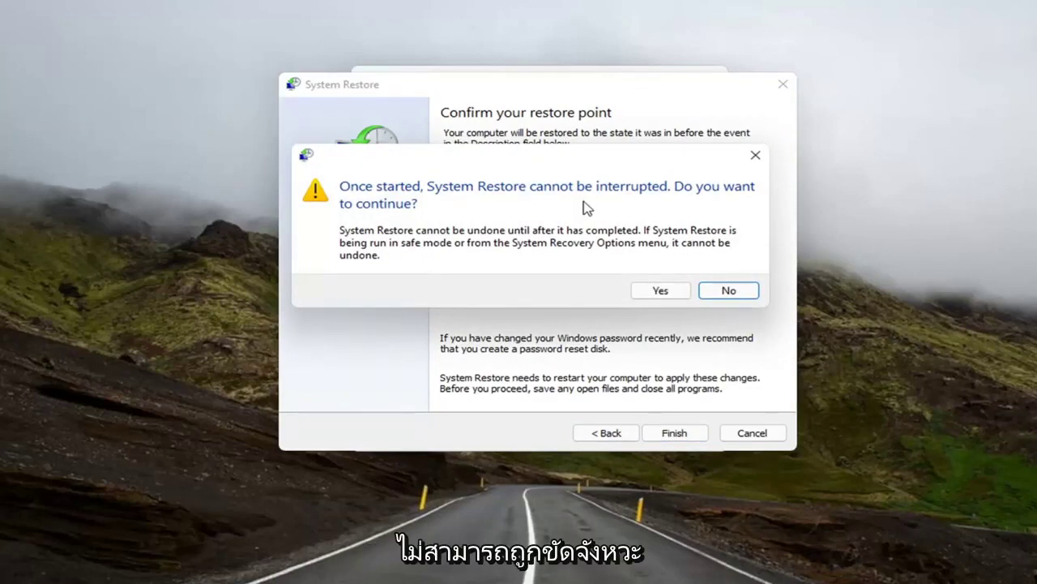
Accept the warning that System Restore cannot be interrupted and let Windows restart.
left_click(665, 294)
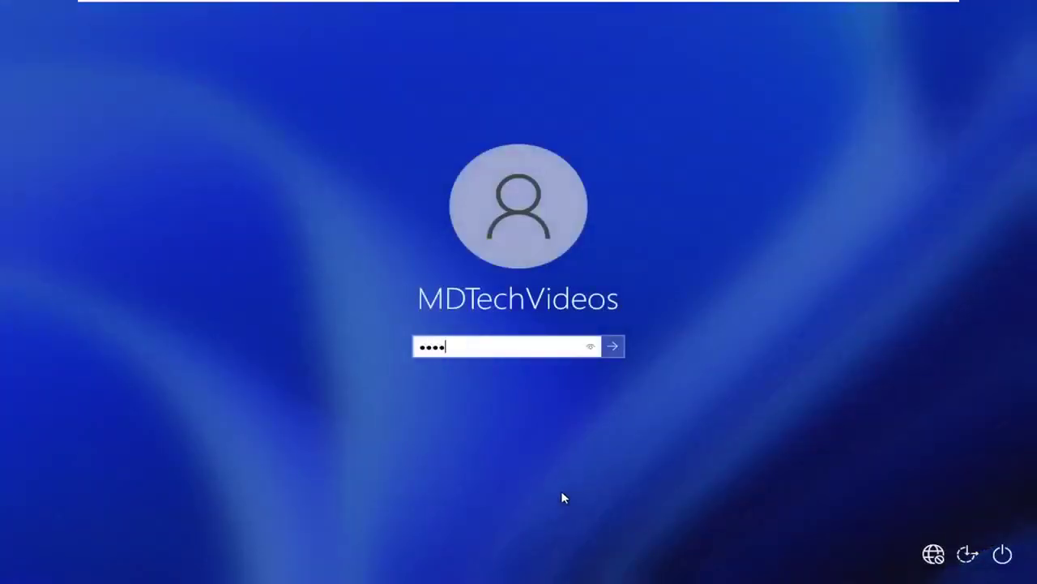
Submit the account password at the sign-in screen to reach the desktop.
key("Return")
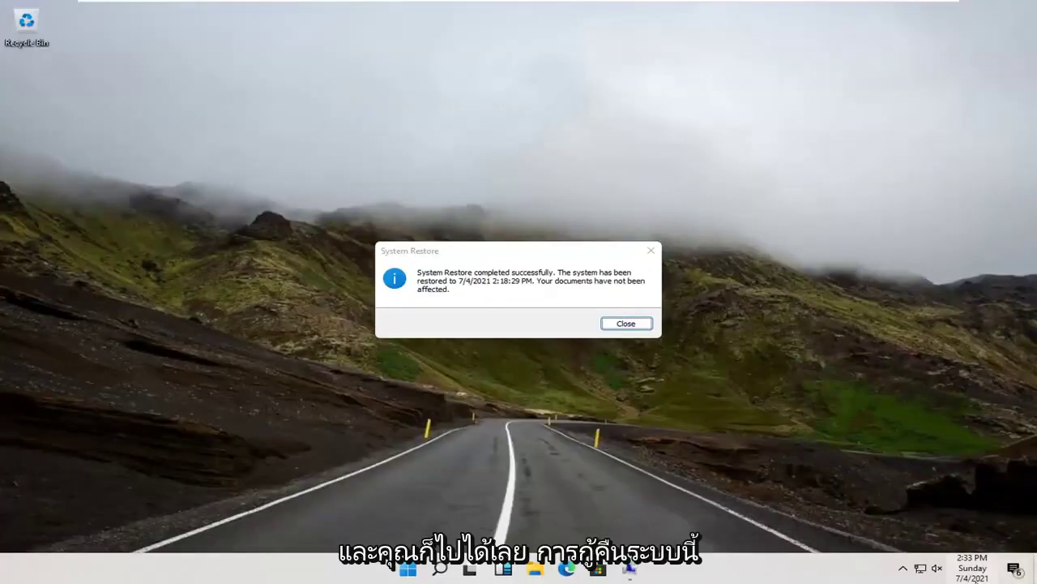
Close the 'System Restore completed successfully' message confirming the rollback to 7/4/2021.
left_click(620, 326)
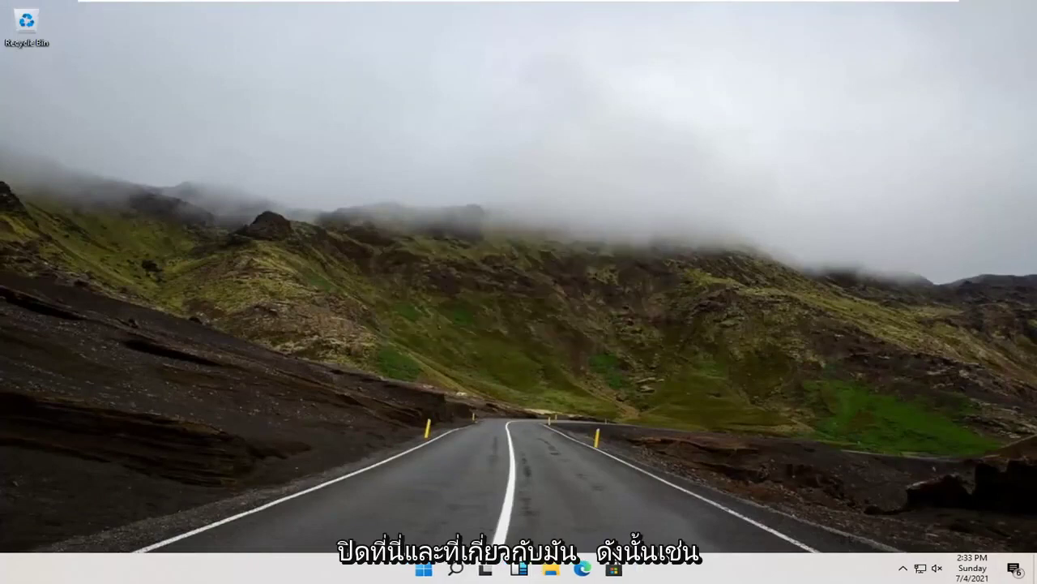